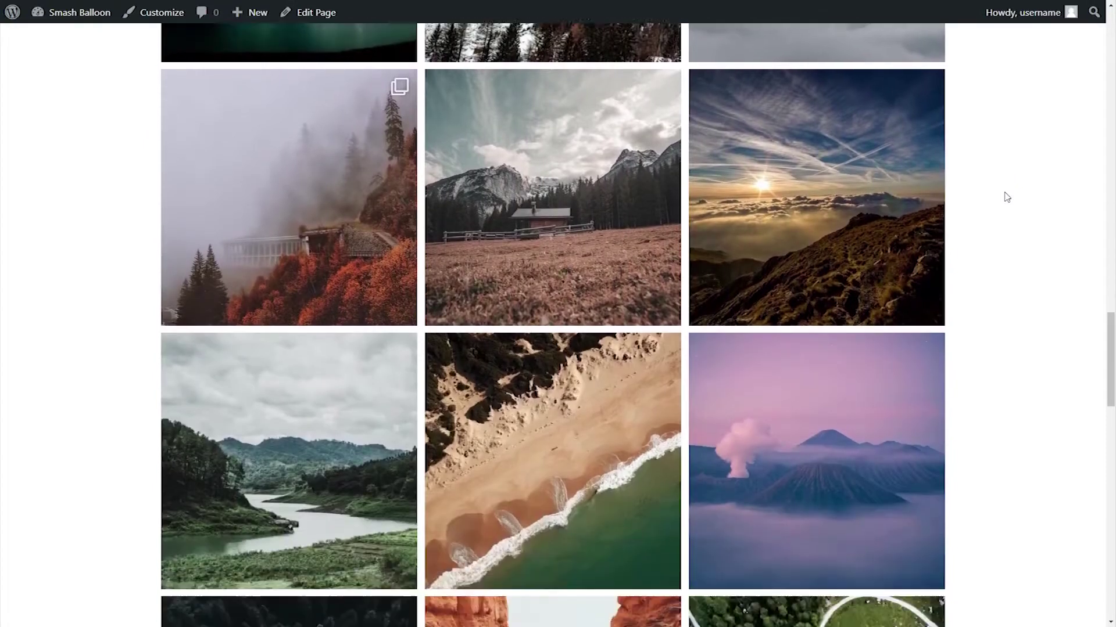
scroll(1007, 197, "down", 10)
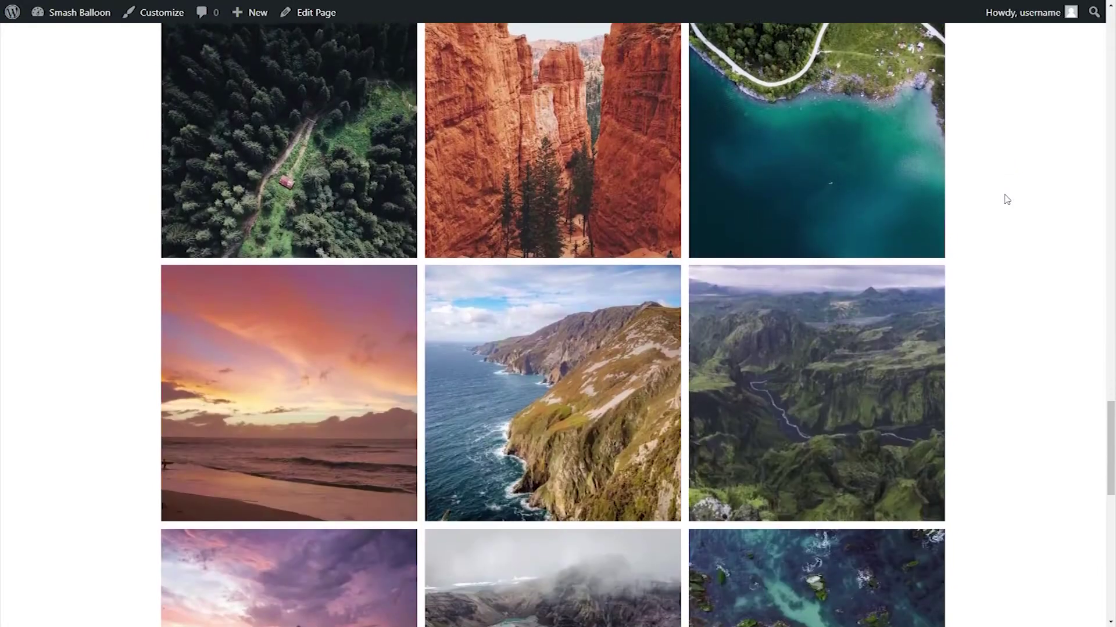
Step: Scroll the live Instagram feed page and use Load More twice to add extra photo rows
scroll(1007, 200, "down", 4)
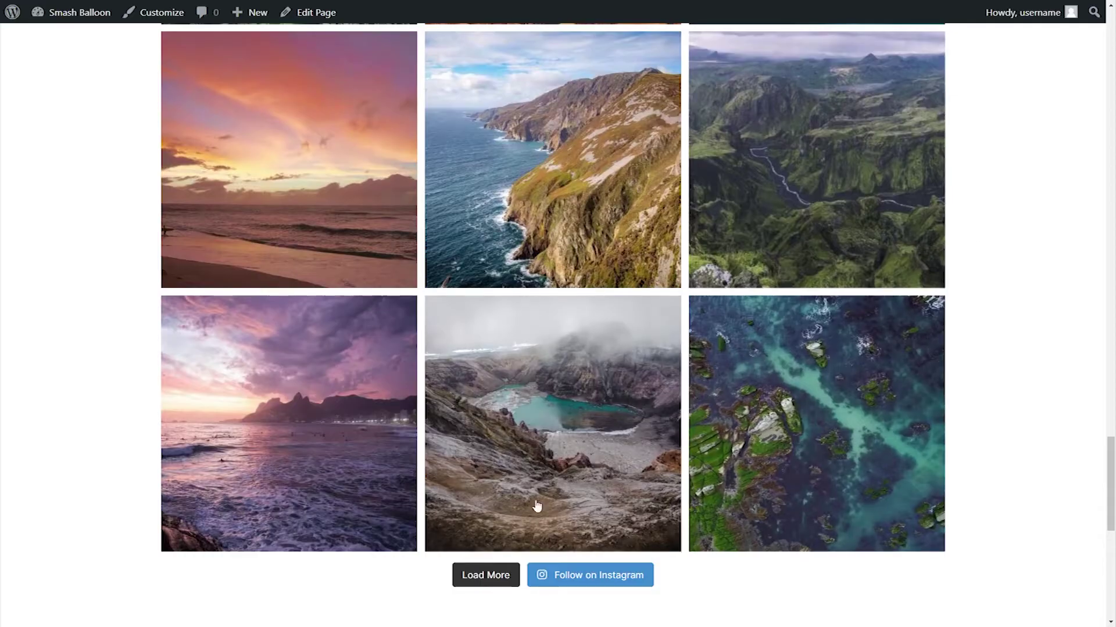
left_click(476, 574)
scroll(476, 575, "down", 8)
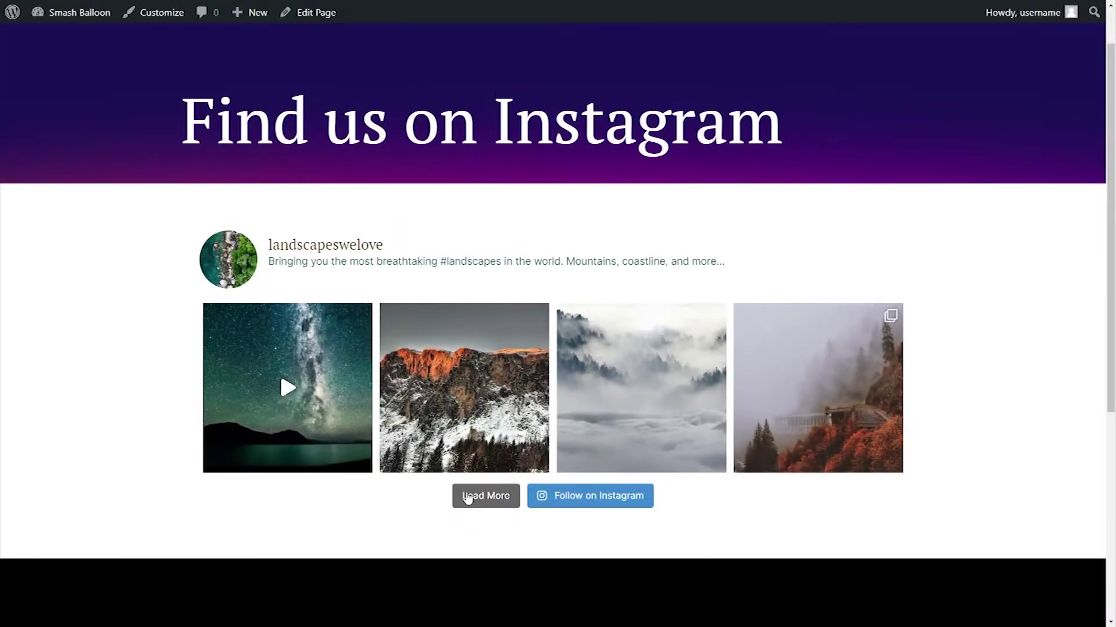
left_click(468, 497)
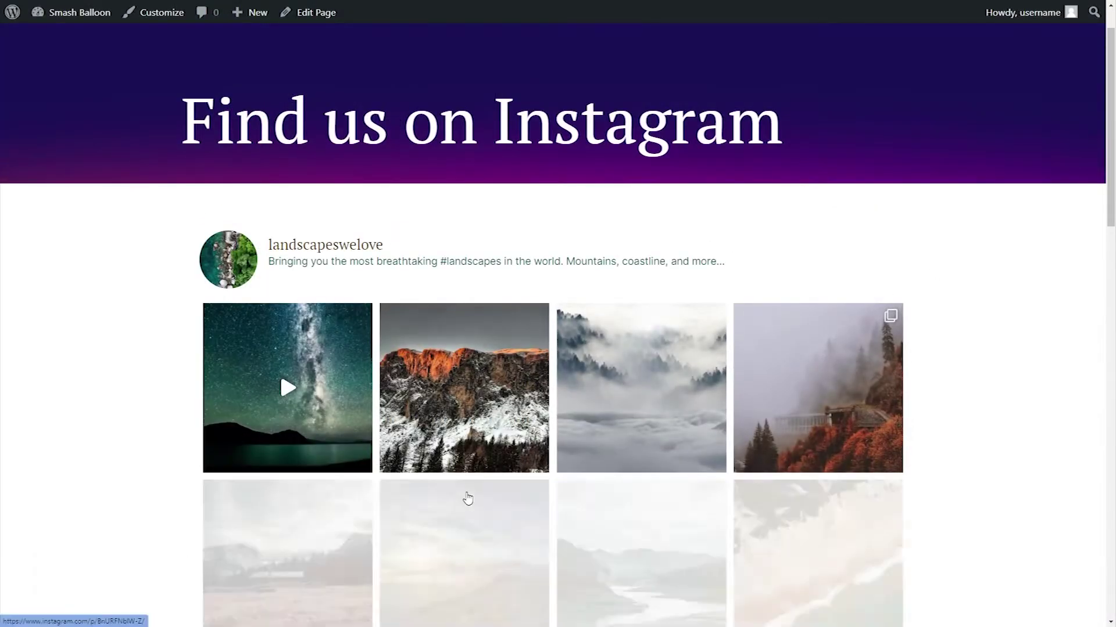
scroll(964, 462, "down", 1)
scroll(962, 462, "down", 3)
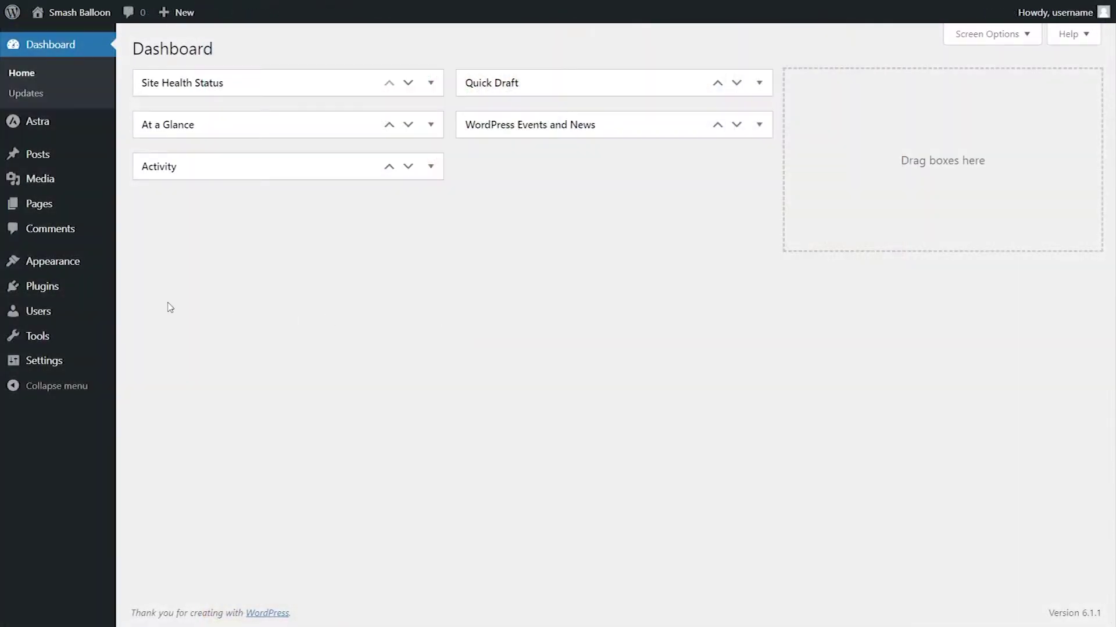
Step: Search new plugins for 'Social Photo Feed', then install and activate Smash Balloon Social Photo Feed
mouse_move(82, 293)
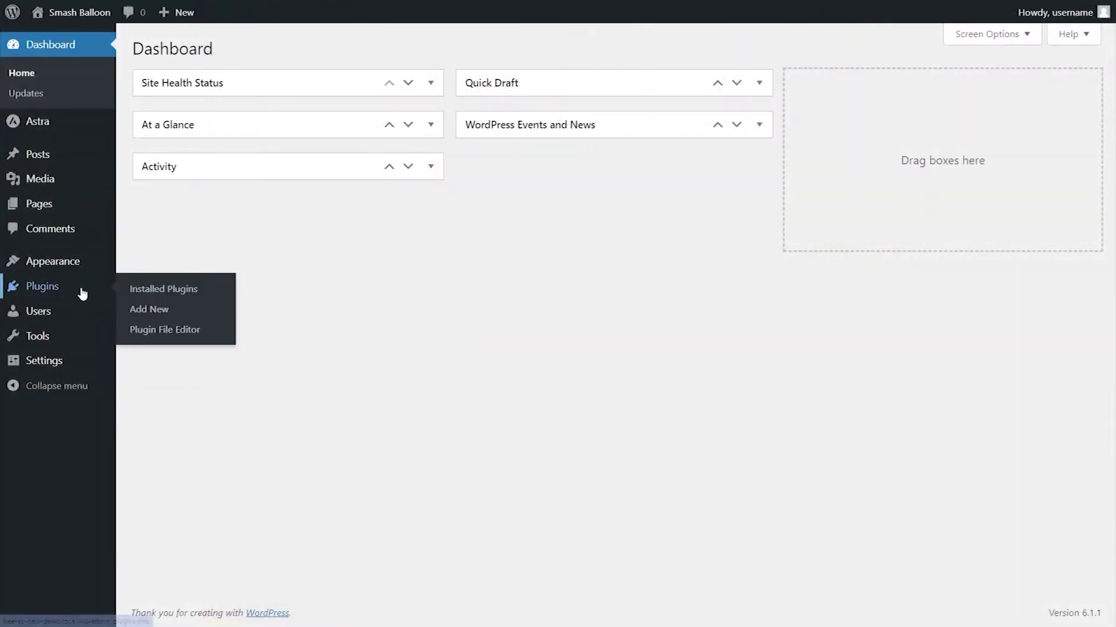
left_click(148, 312)
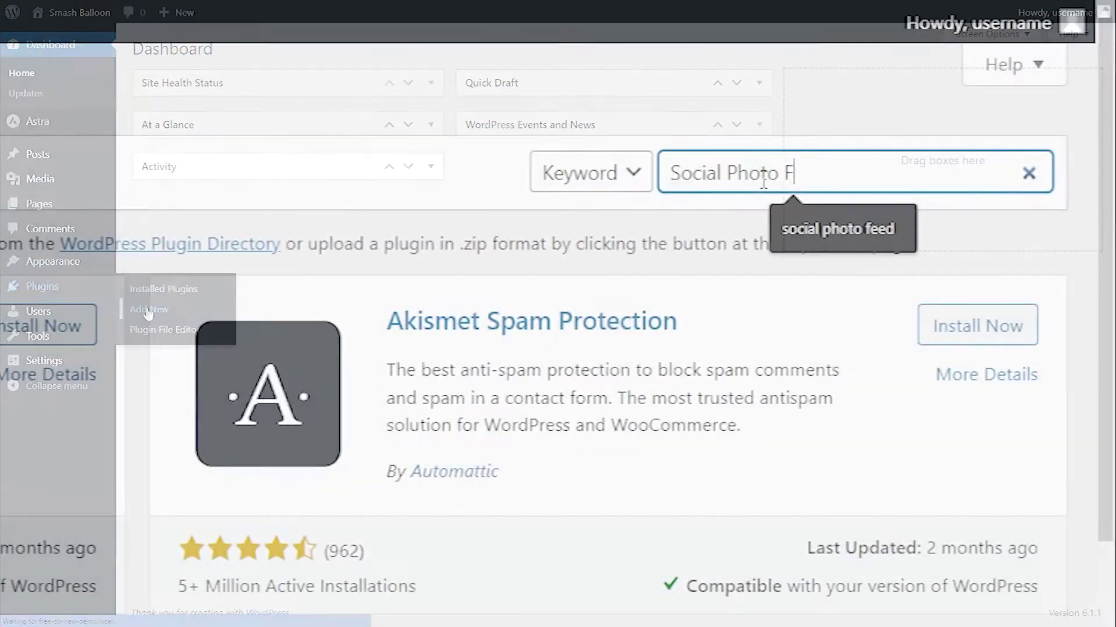
type("eed")
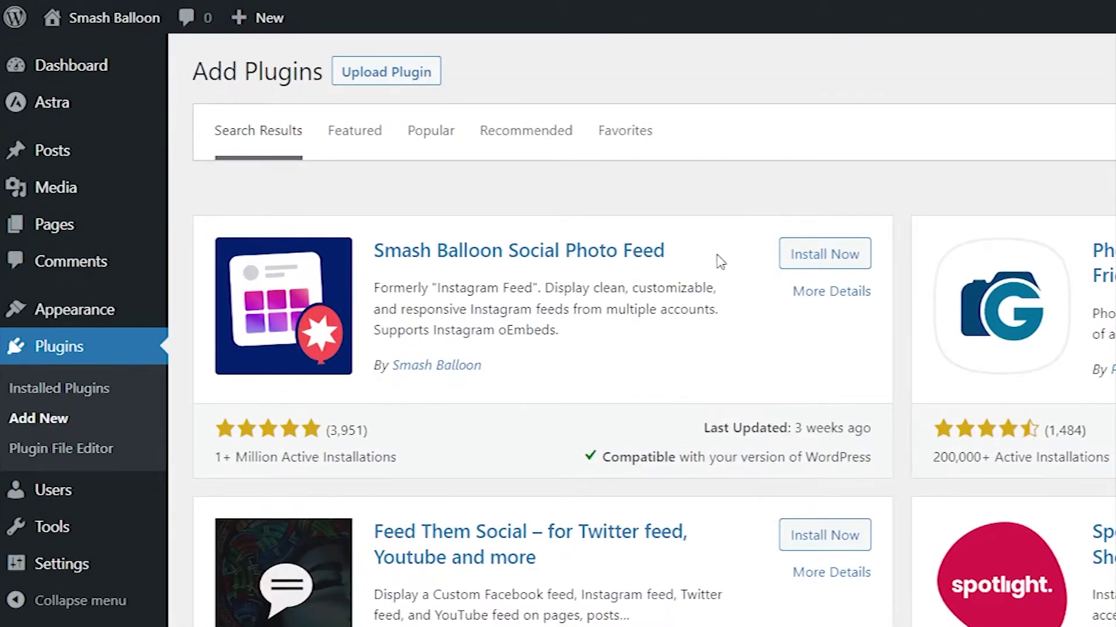
left_click(837, 263)
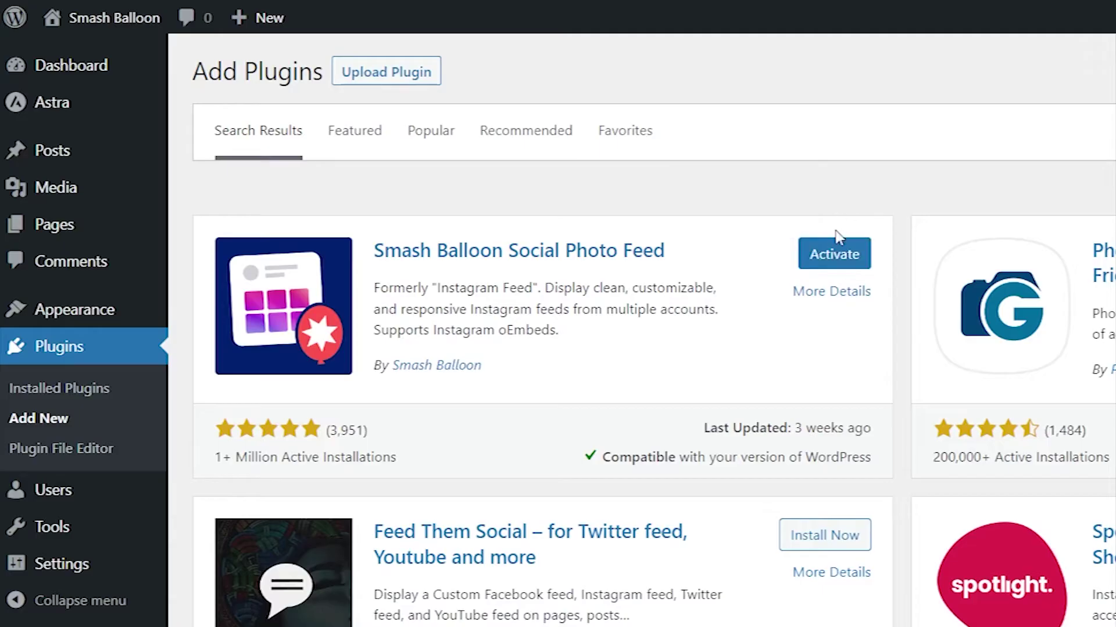
left_click(833, 254)
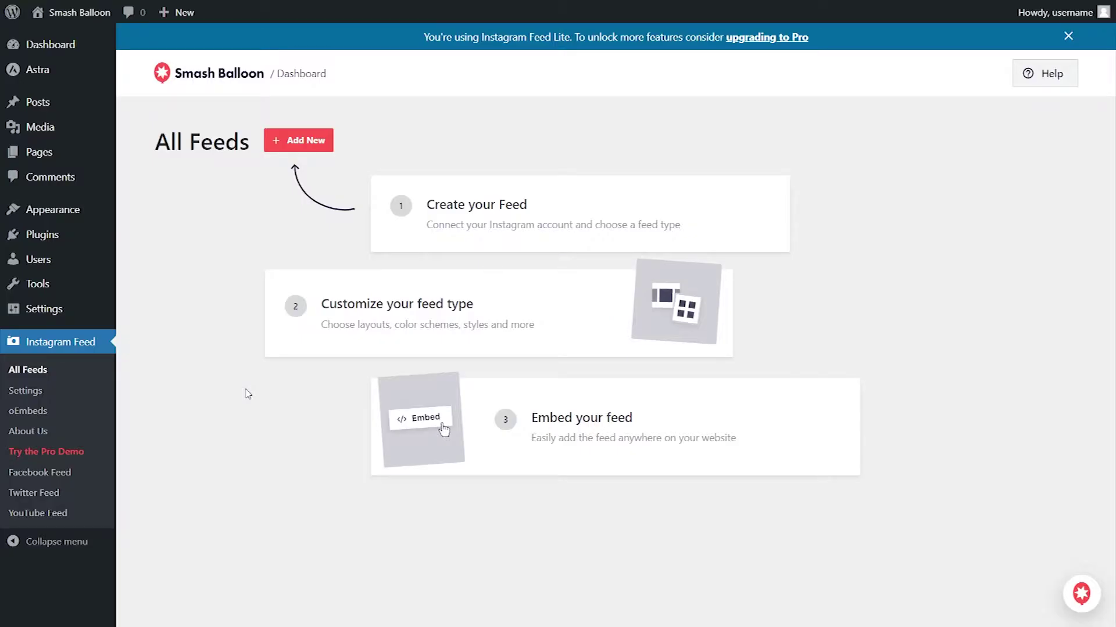
Step: Create a new User Timeline feed with landscapeswelove as the source and review its preview
left_click(300, 141)
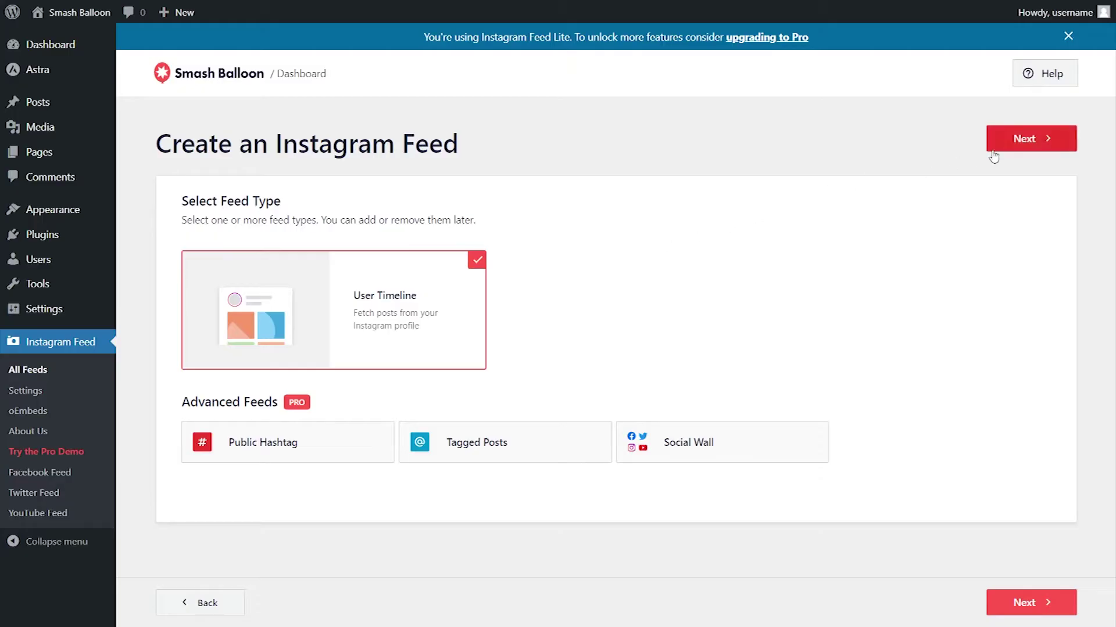
left_click(1020, 139)
left_click(581, 272)
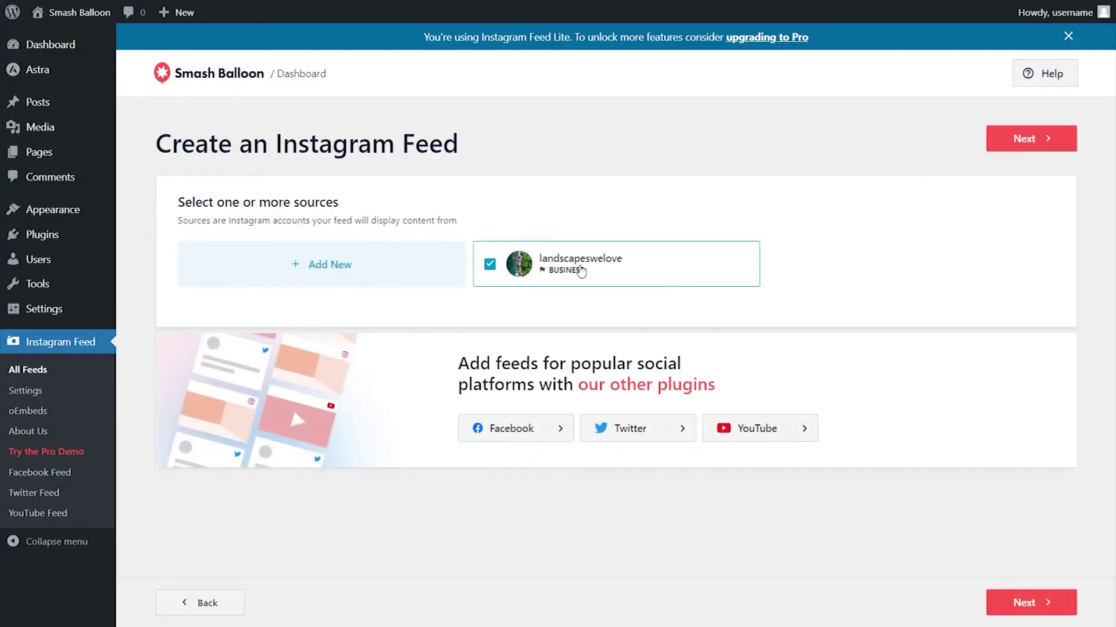
left_click(997, 147)
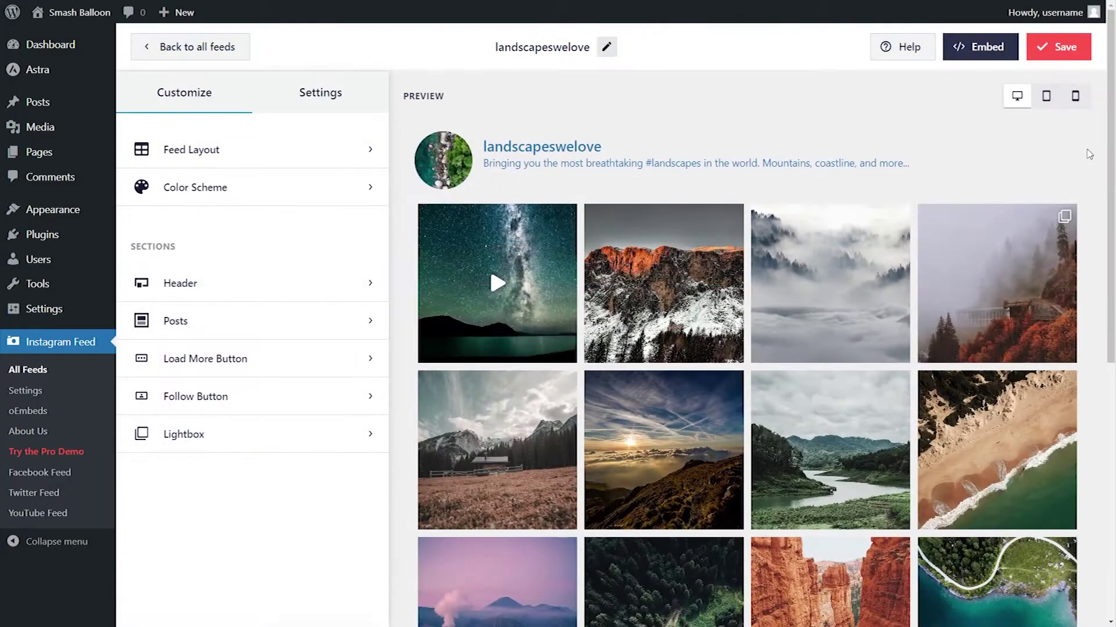
scroll(1089, 156, "down", 6)
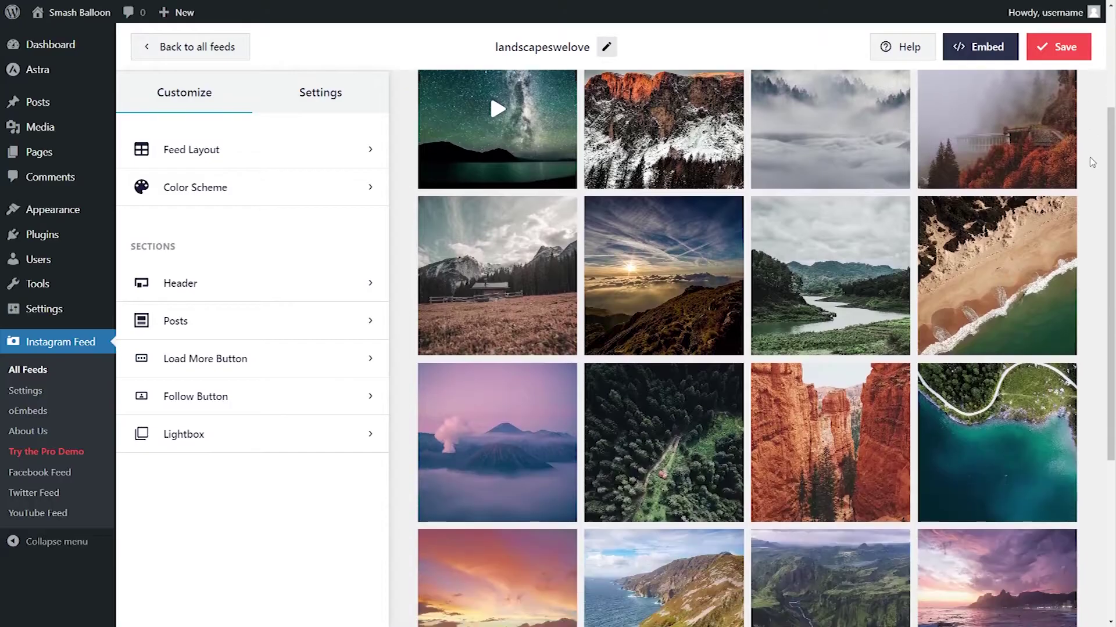
scroll(1091, 163, "down", 2)
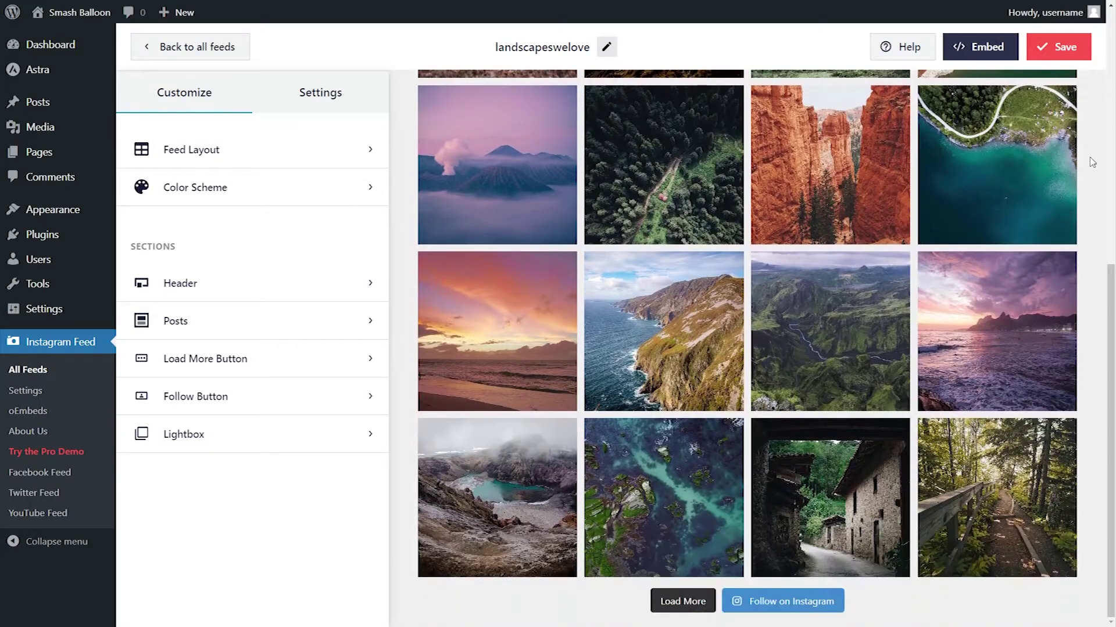
scroll(1092, 162, "up", 8)
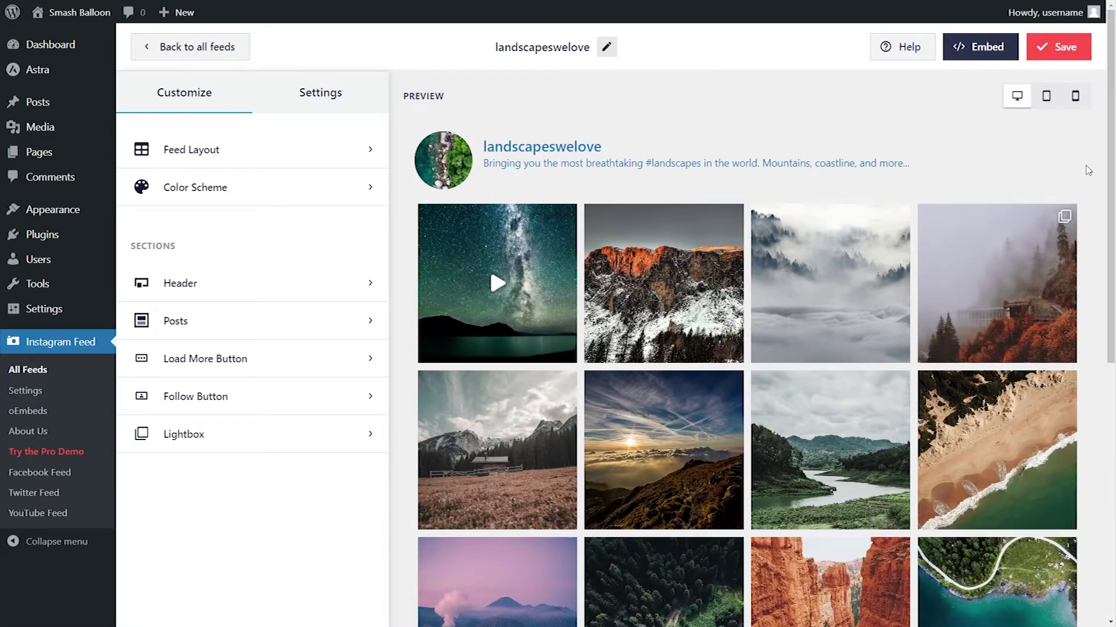
Step: Save the feed, copy its shortcode, and choose to add it to the Instagram page
left_click(1001, 57)
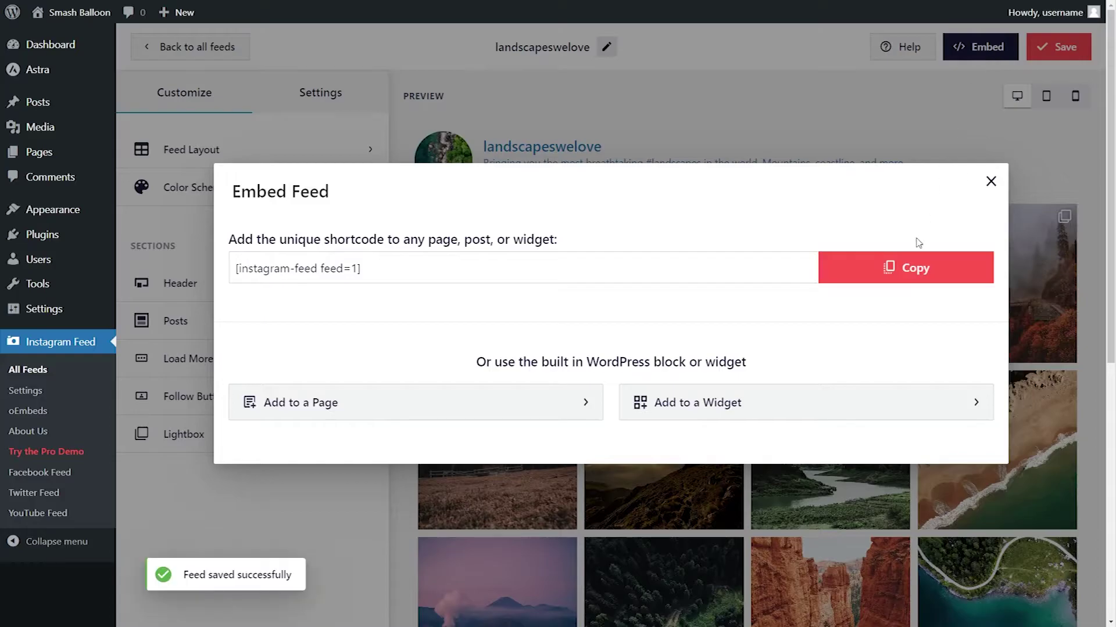
left_click(913, 268)
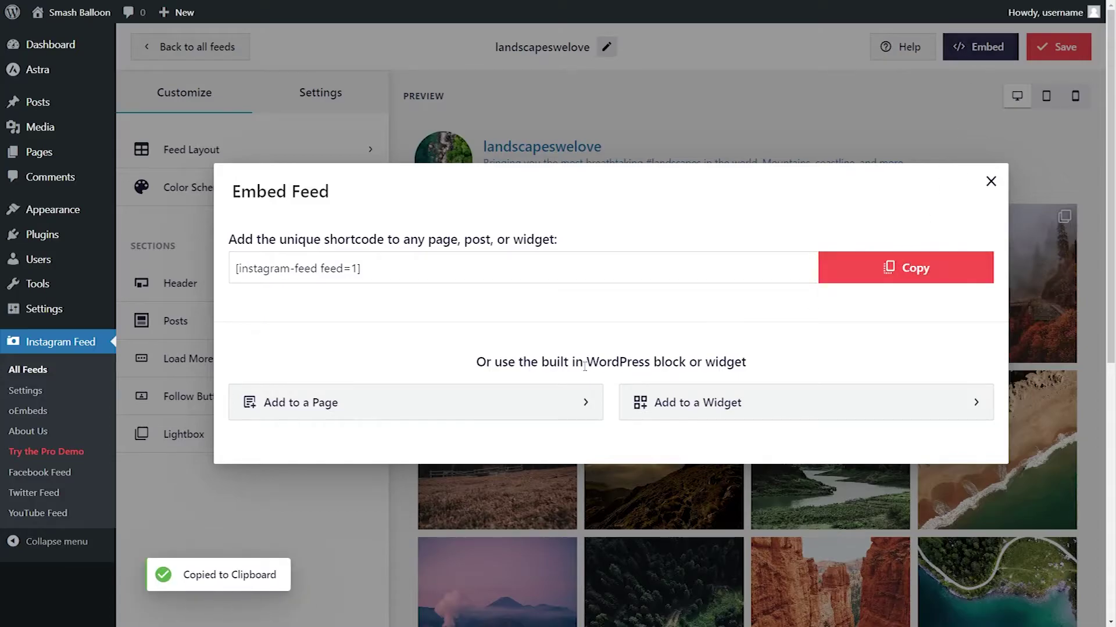
left_click(498, 401)
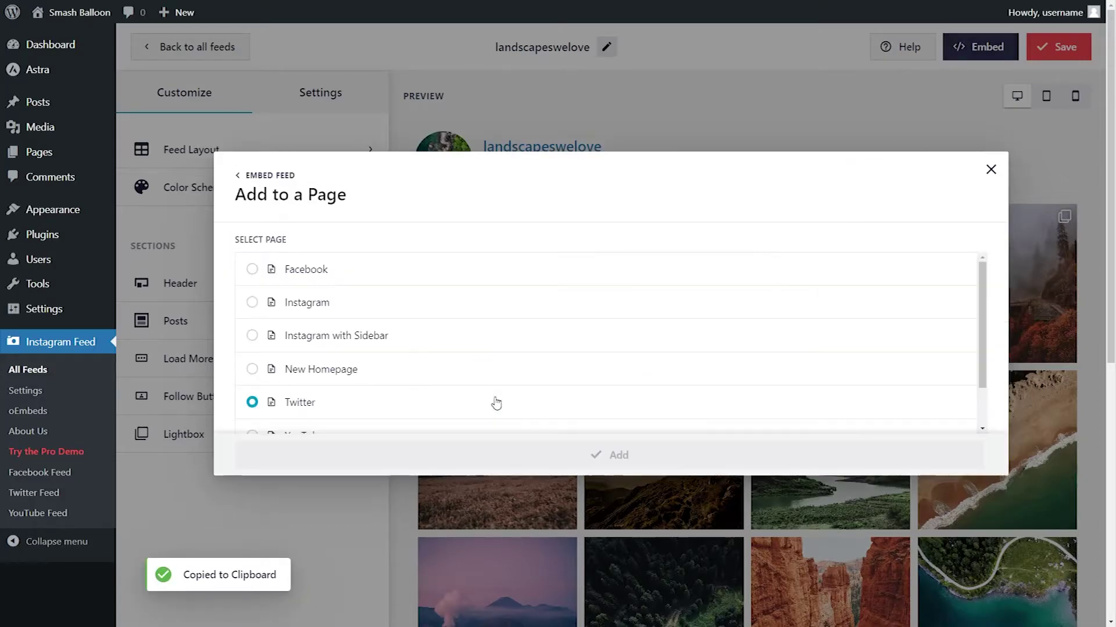
left_click(446, 308)
left_click(590, 460)
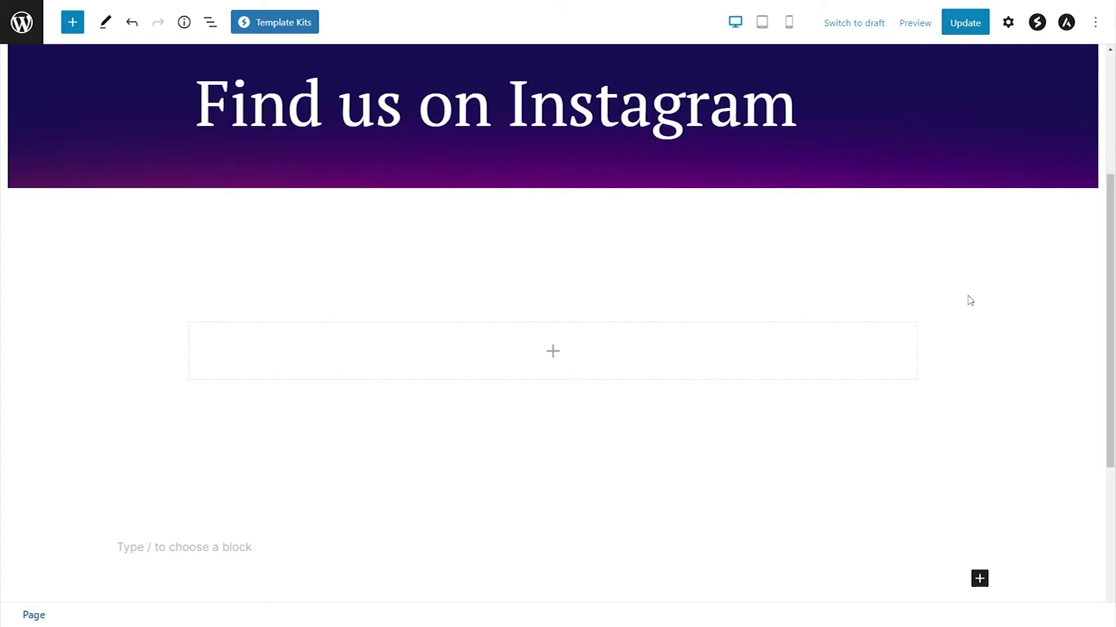
Step: Add the feed to the Instagram page using a Shortcode block with the pasted shortcode and an Instagram Feed block
left_click(552, 351)
type("shortcode")
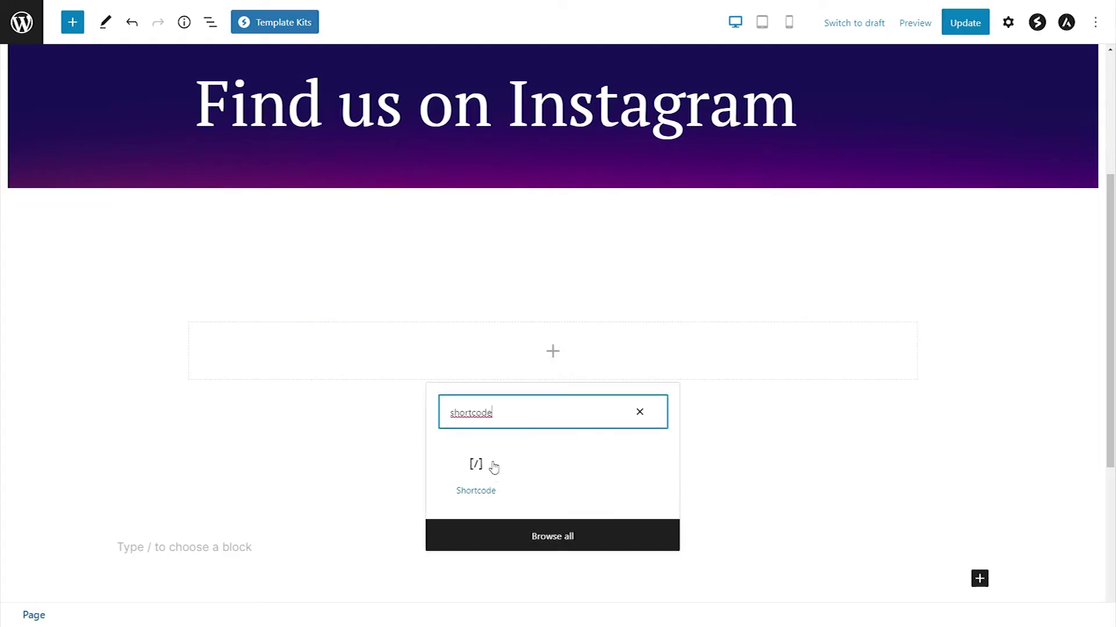
left_click(475, 473)
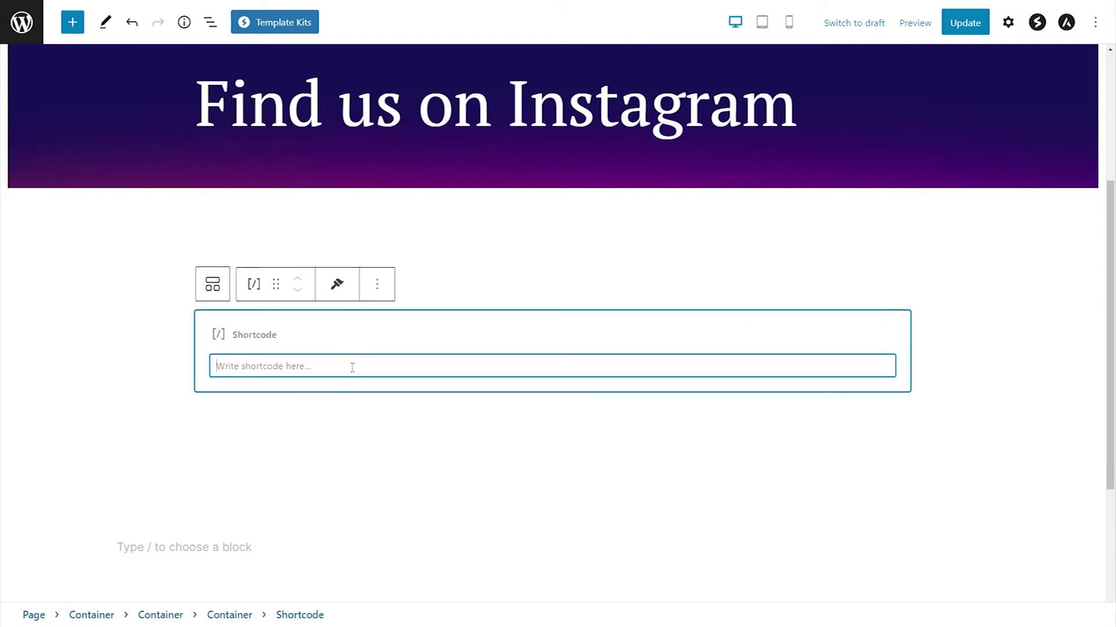
key("ctrl+v")
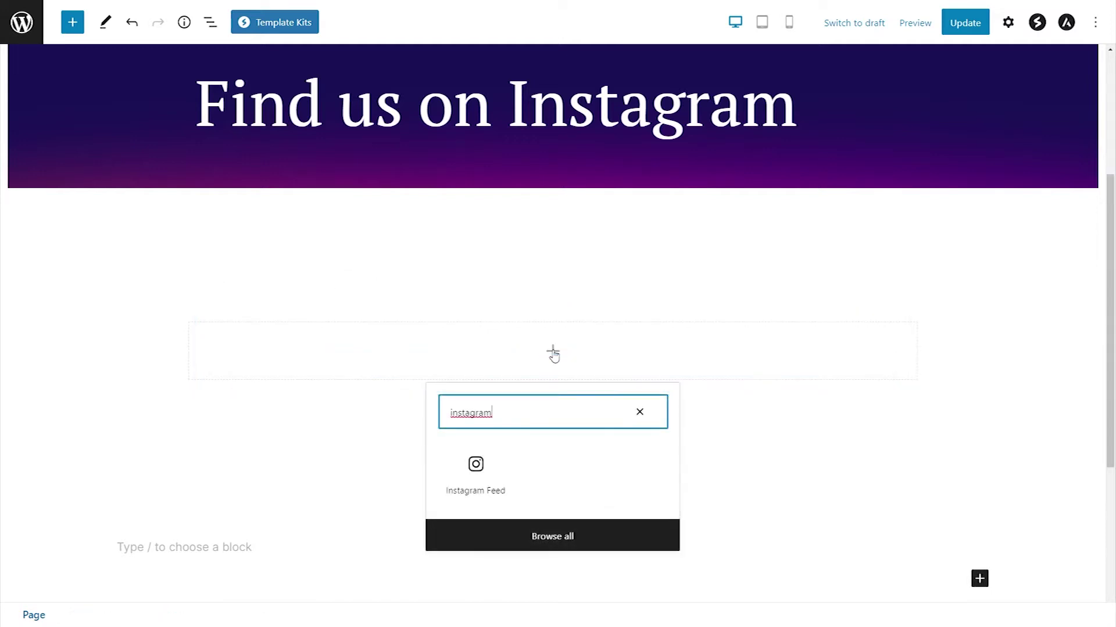
left_click(476, 468)
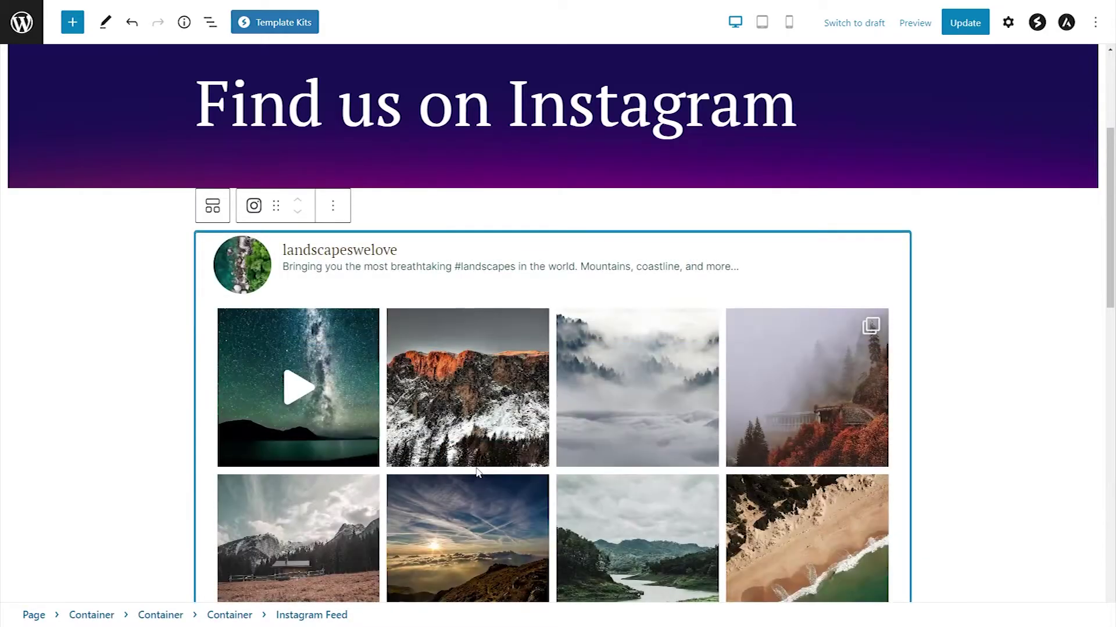
left_click(983, 371)
Step: Scroll down the published Instagram page to view the embedded feed
scroll(983, 371, "down", 2)
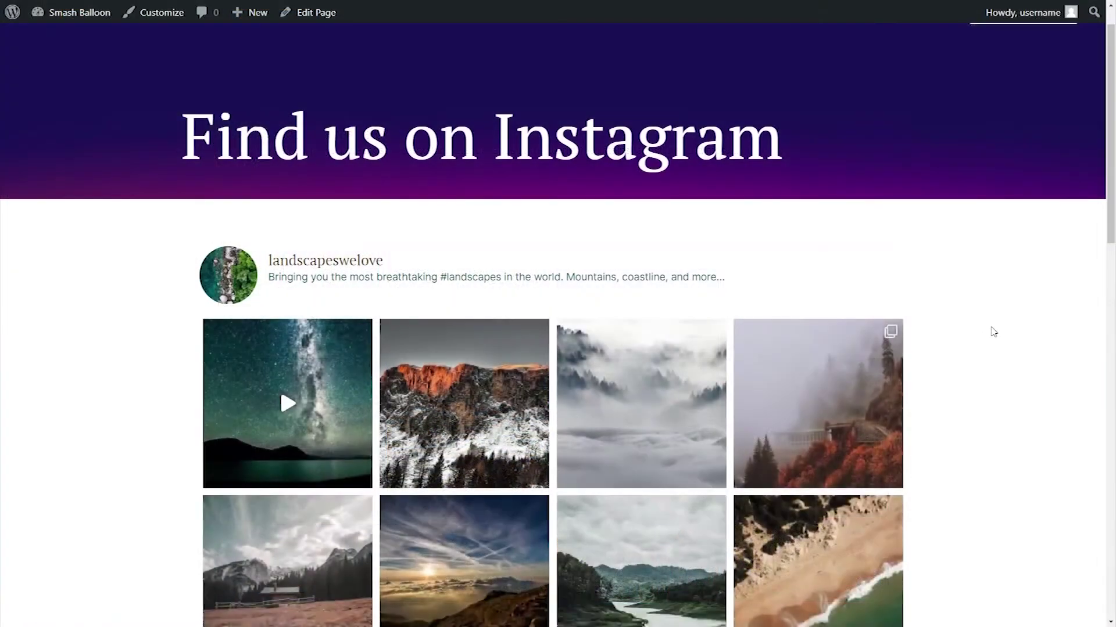
scroll(991, 332, "down", 2)
scroll(992, 332, "down", 5)
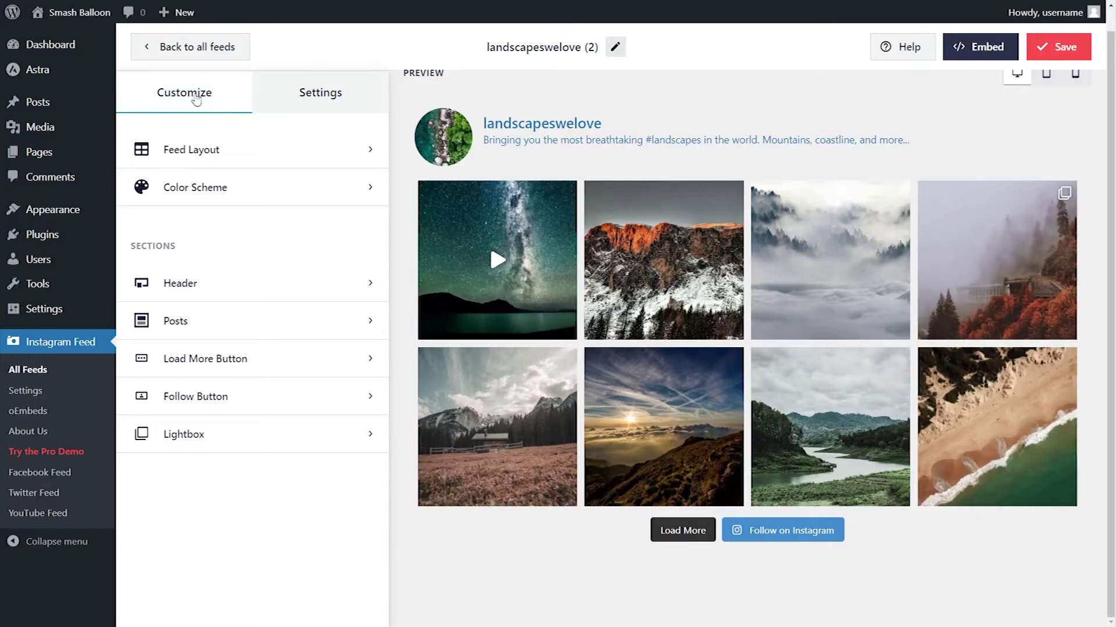
Step: Try the Light, Dark and Custom colour schemes, testing red then yellow feed backgrounds
left_click(224, 152)
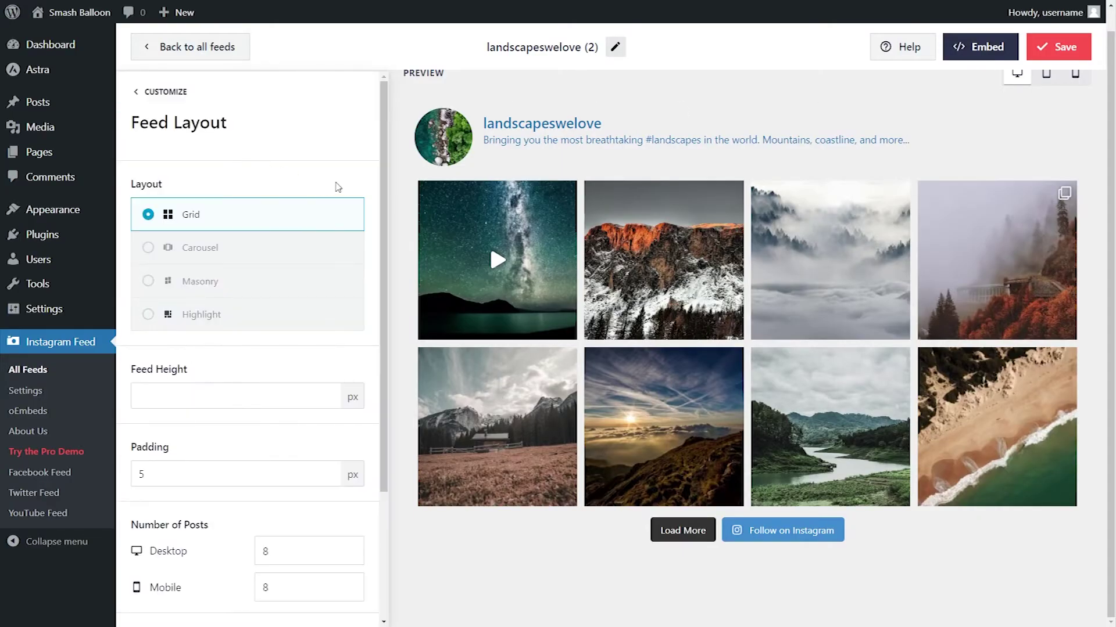
scroll(349, 189, "down", 2)
scroll(353, 191, "down", 1)
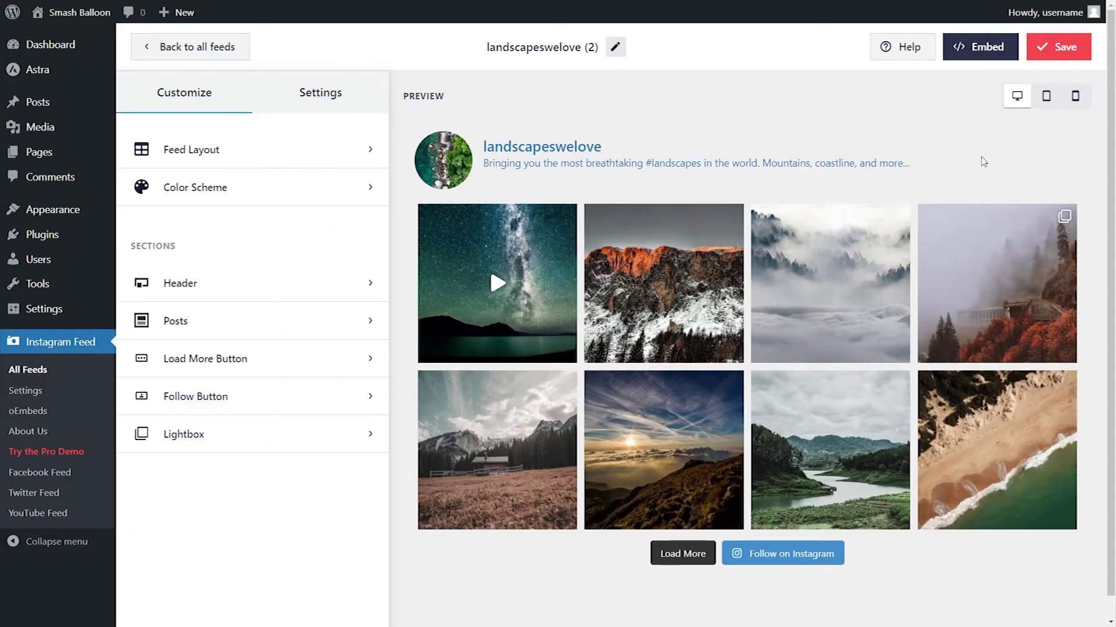
left_click(294, 184)
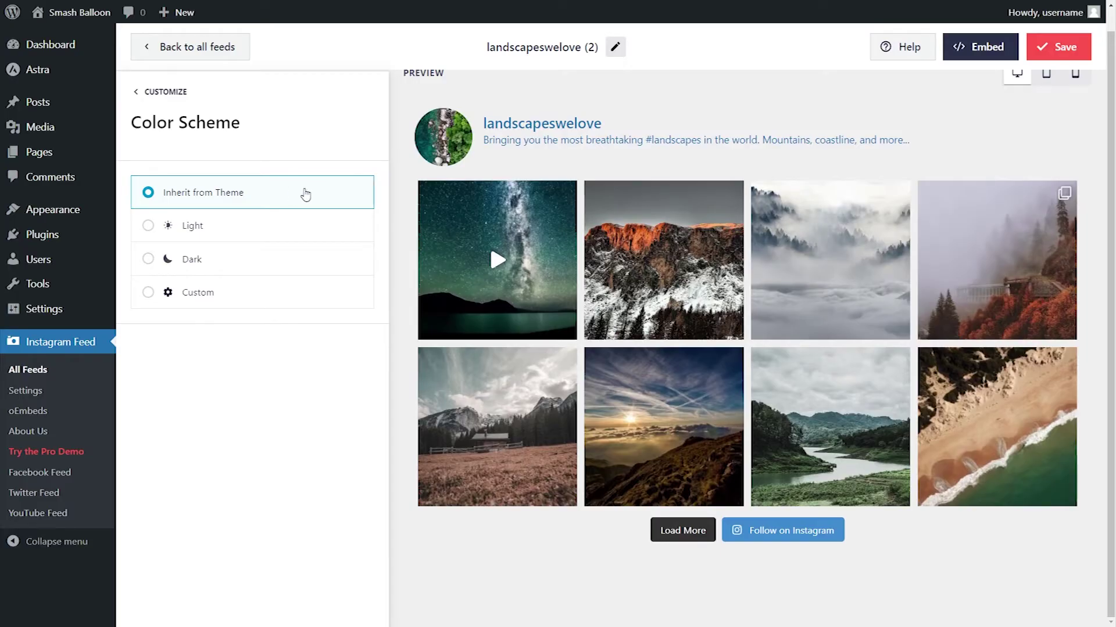
left_click(275, 233)
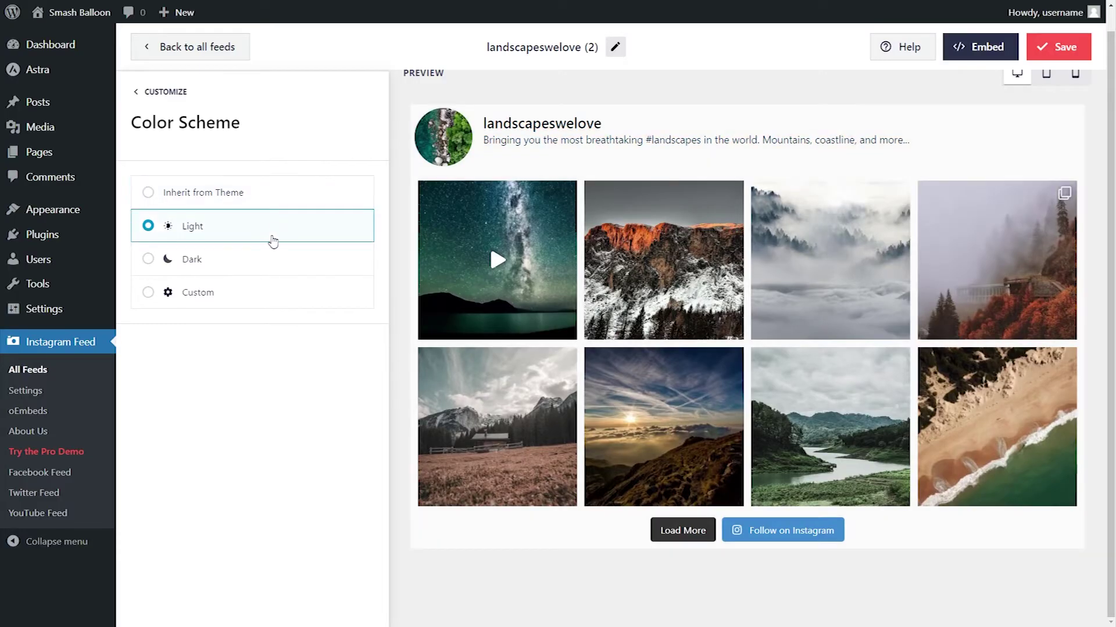
left_click(269, 264)
left_click(266, 294)
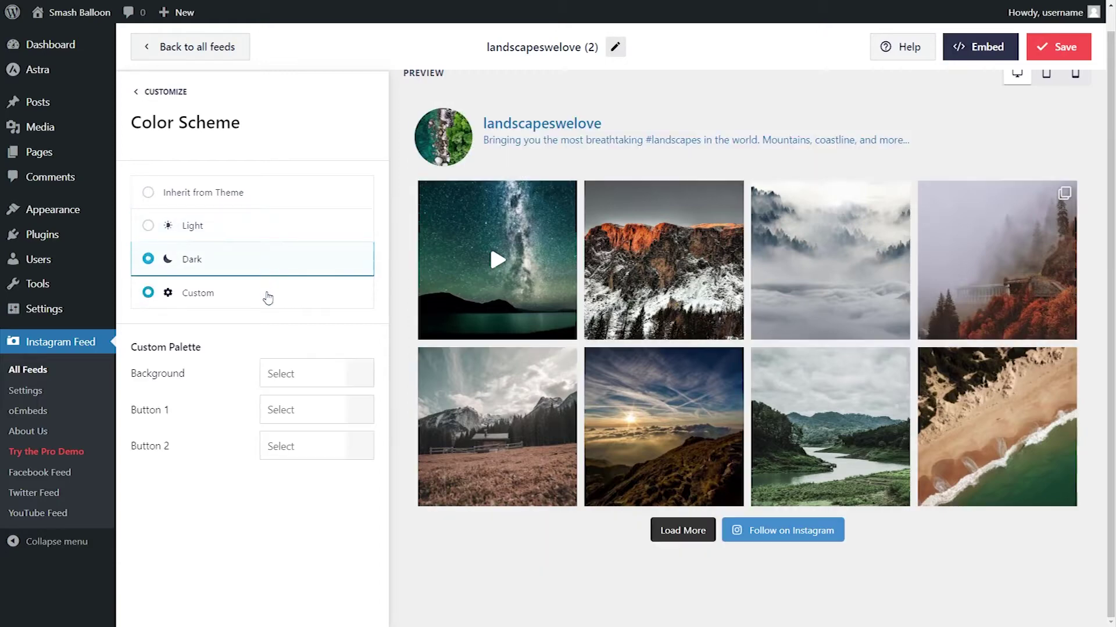
left_click(352, 377)
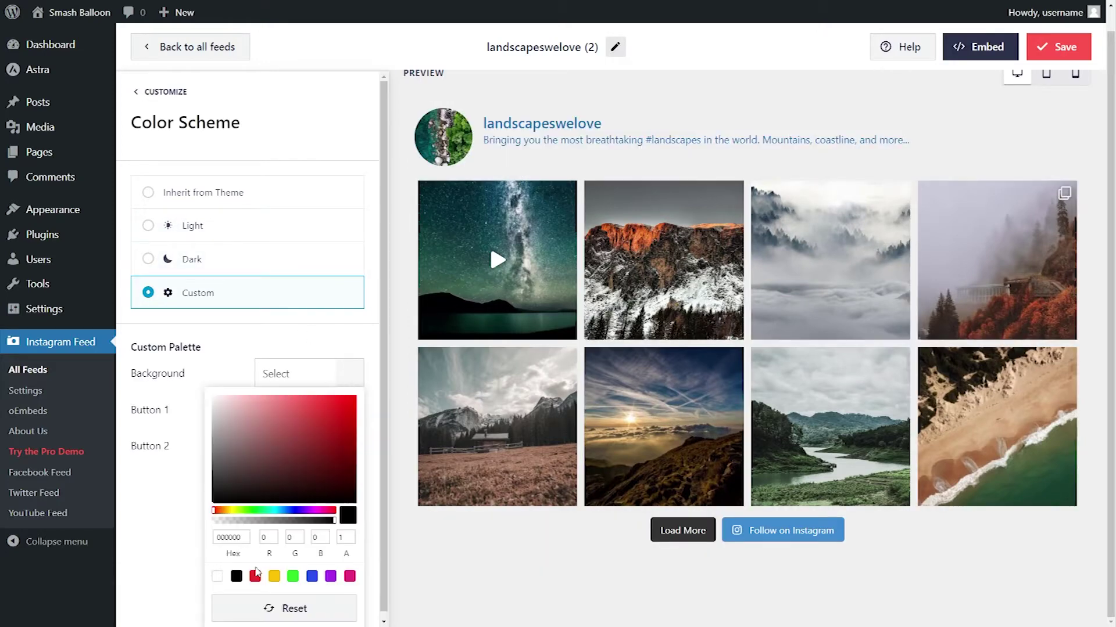
left_click(255, 576)
left_click(273, 576)
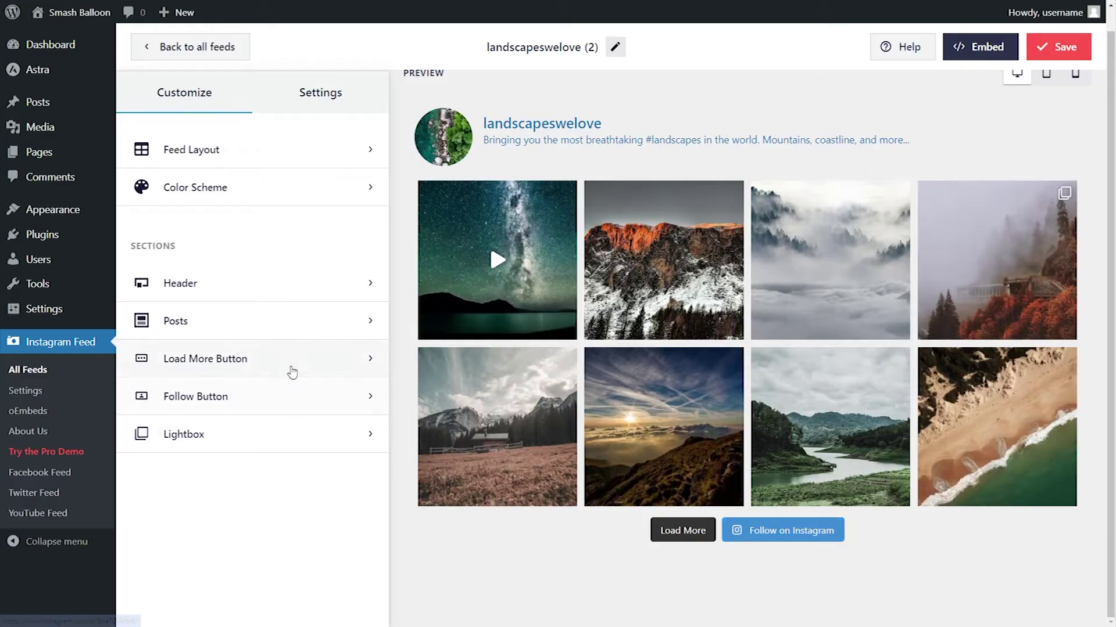
Step: Open the Load More Button settings and close its background colour choices unchanged
left_click(290, 367)
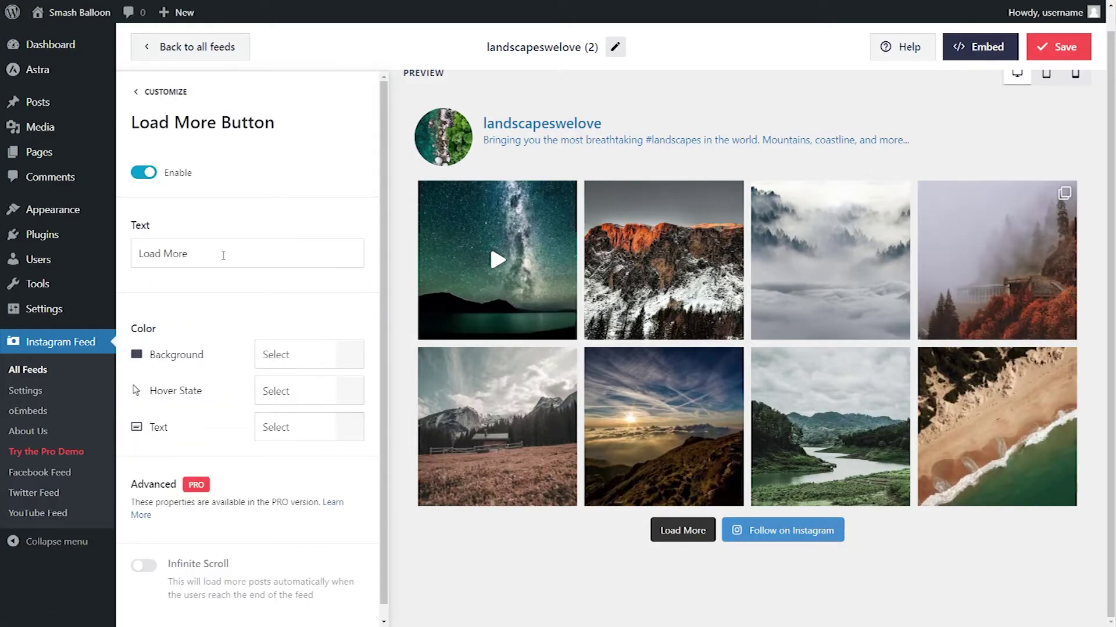
left_click(351, 355)
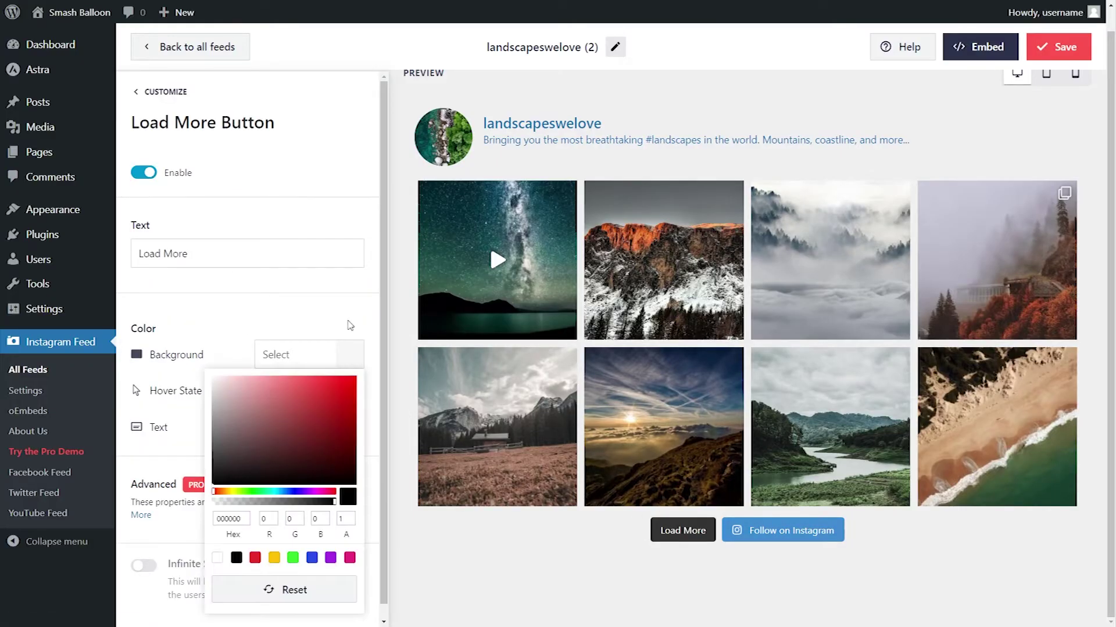
left_click(351, 321)
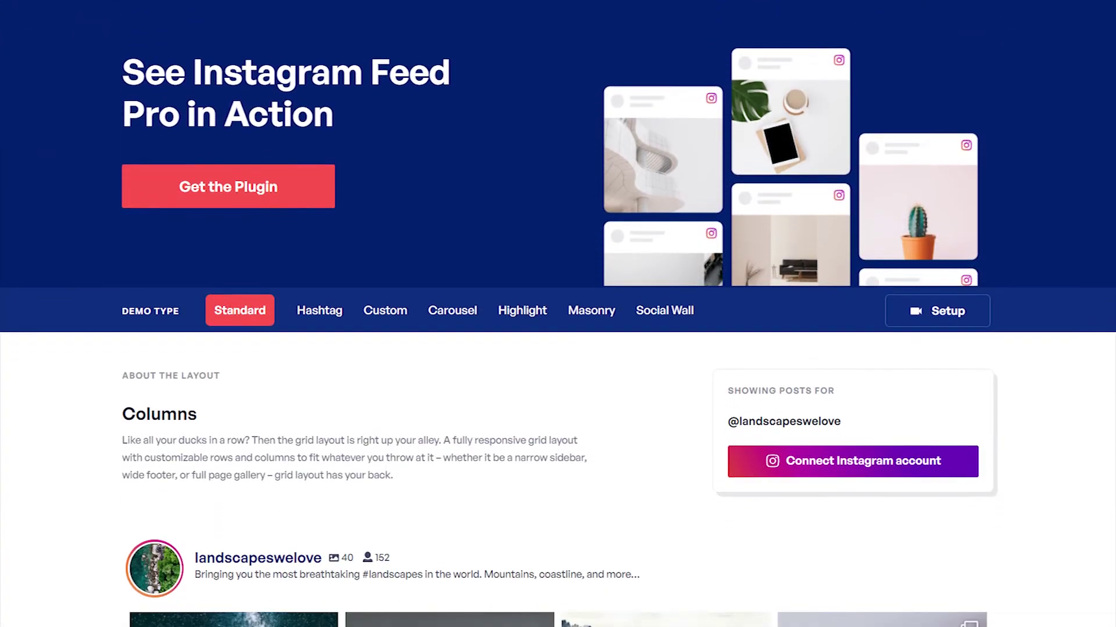
Step: Scroll the Instagram Feed Pro demo past the captioned landscapes grid to the masonry wildlife feed
scroll(557, 314, "down", 4)
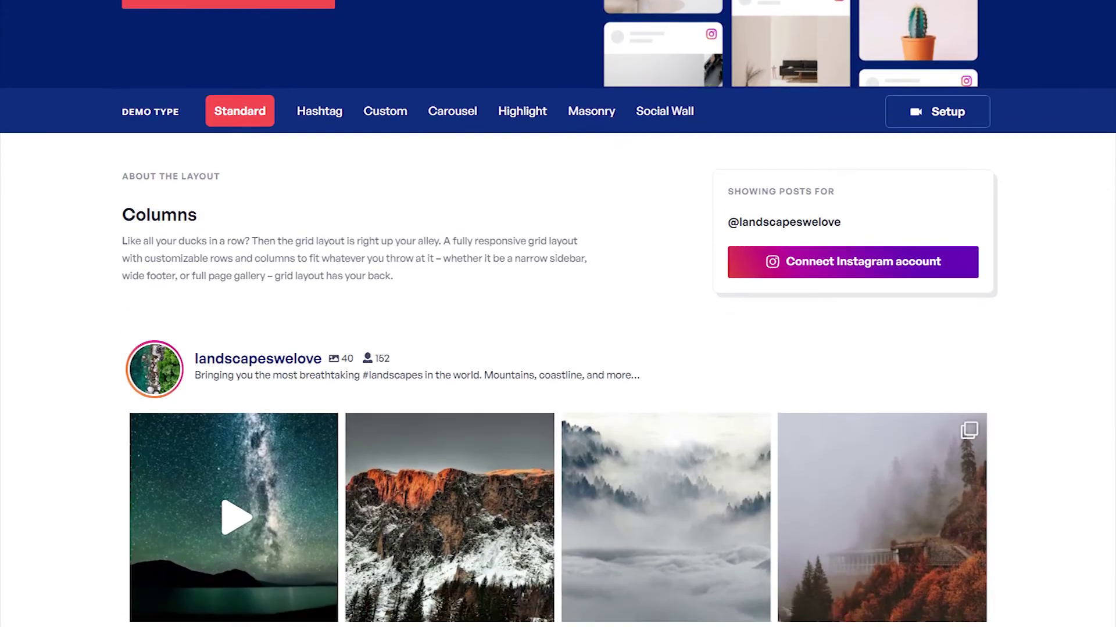
scroll(558, 314, "down", 4)
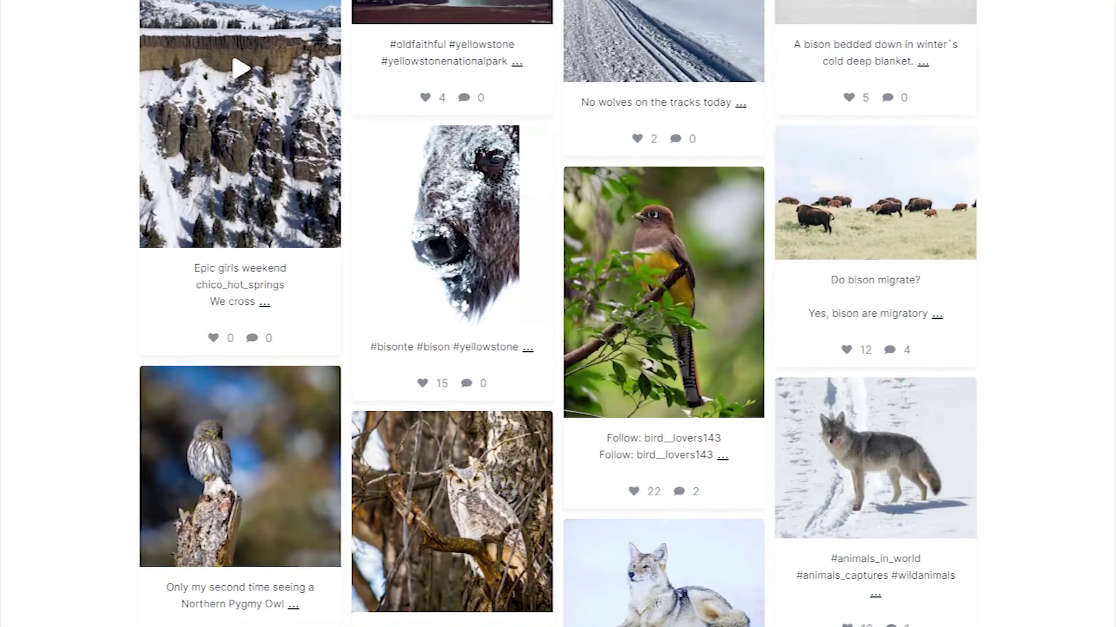
scroll(558, 313, "down", 2)
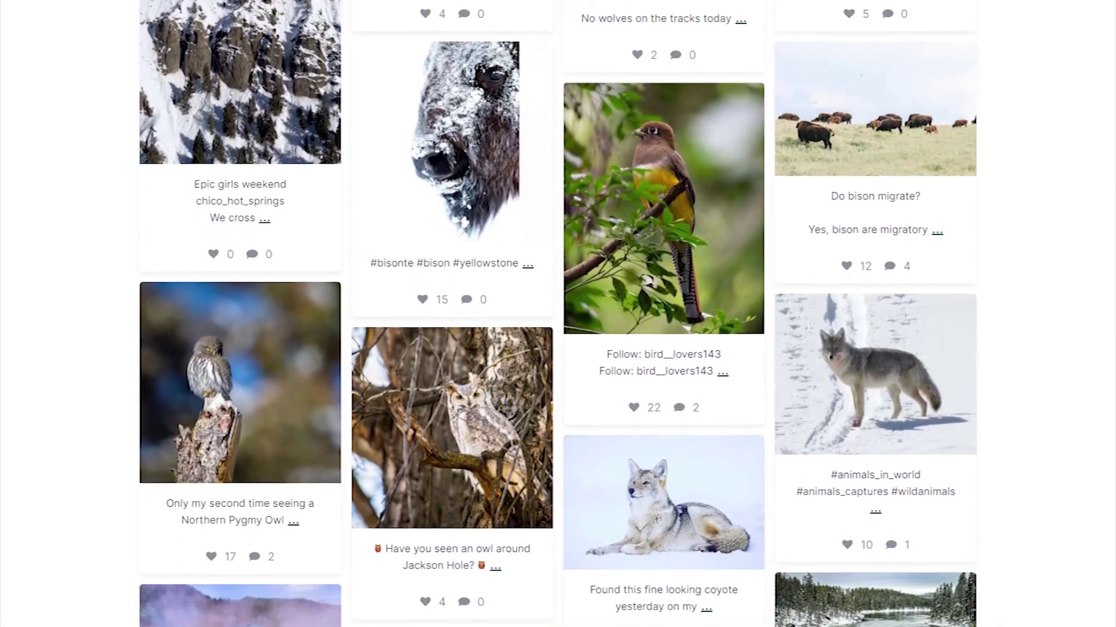
scroll(558, 314, "down", 2)
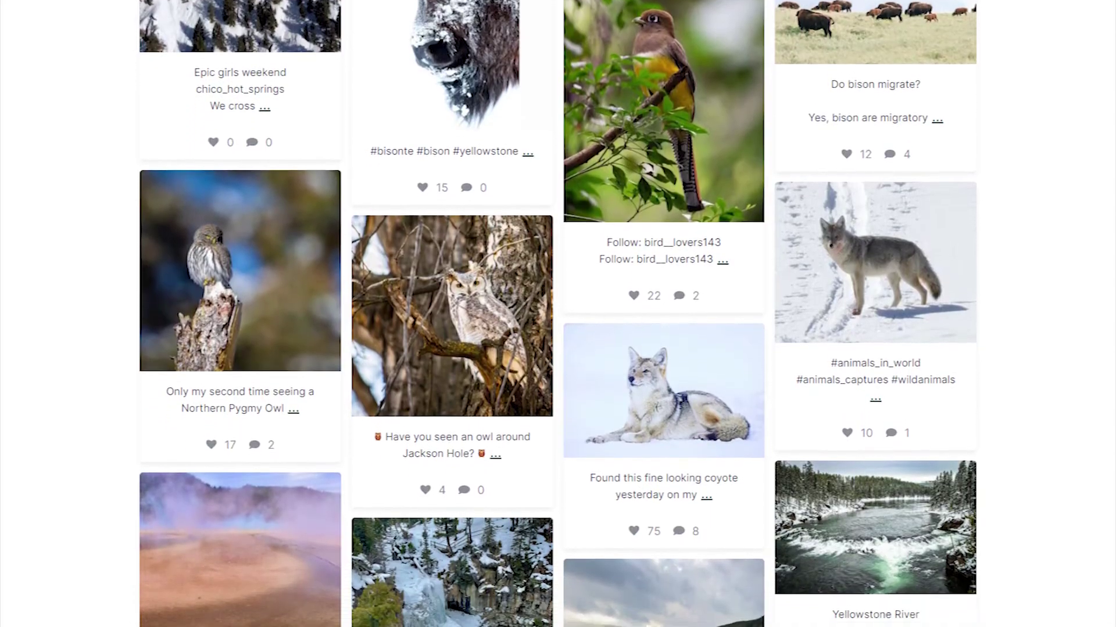
scroll(557, 314, "down", 2)
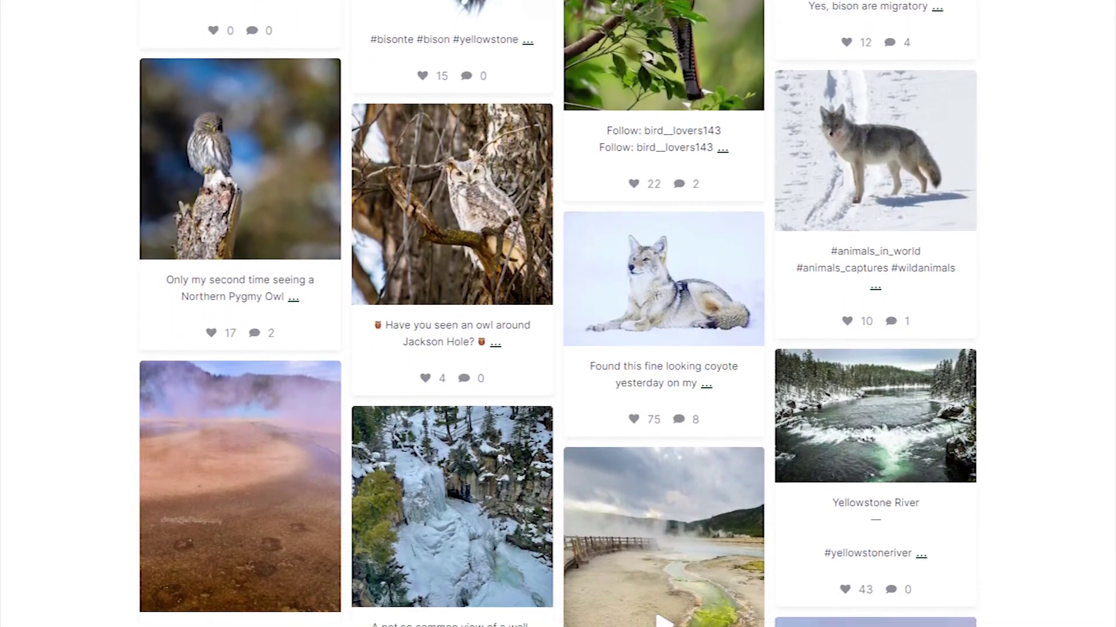
scroll(558, 313, "down", 1)
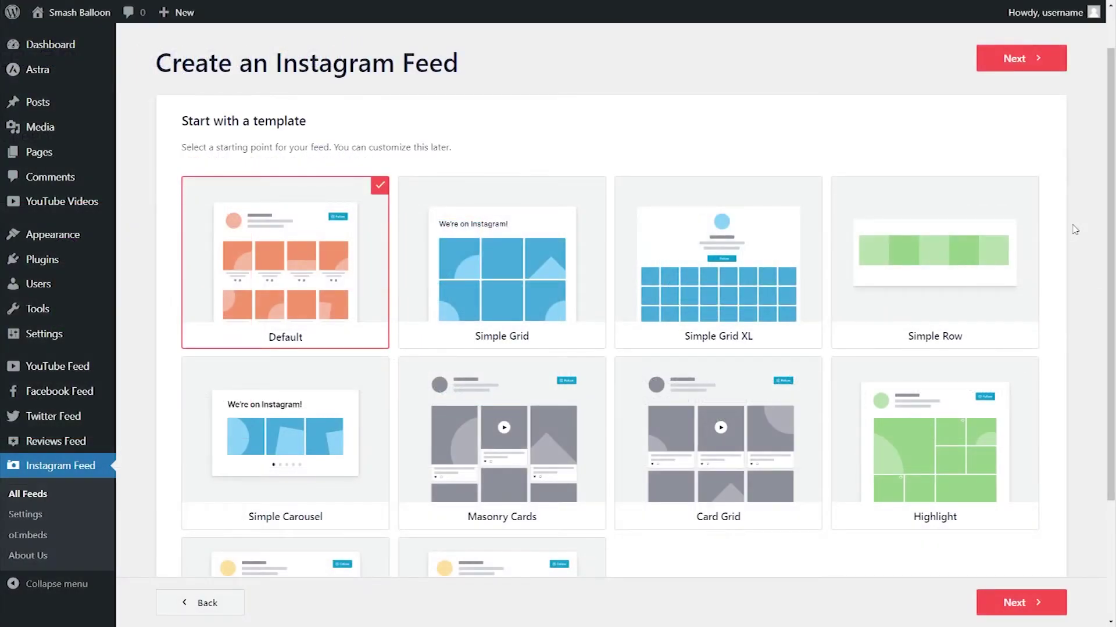
scroll(1074, 229, "down", 3)
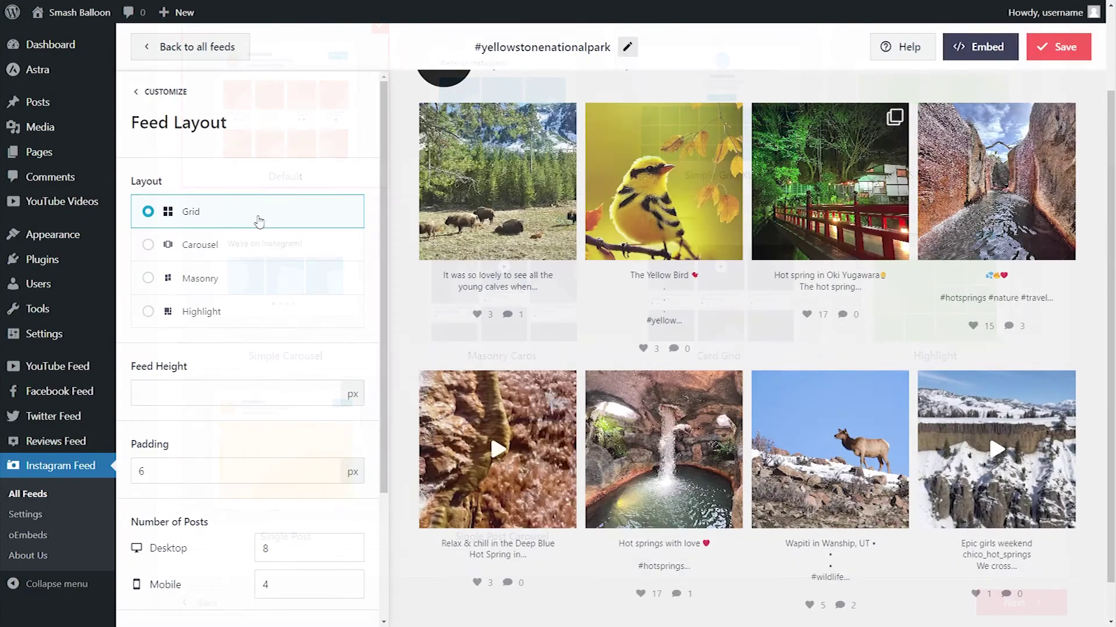
Step: Preview the Carousel and Masonry layouts, then set the feed to Highlight
left_click(260, 244)
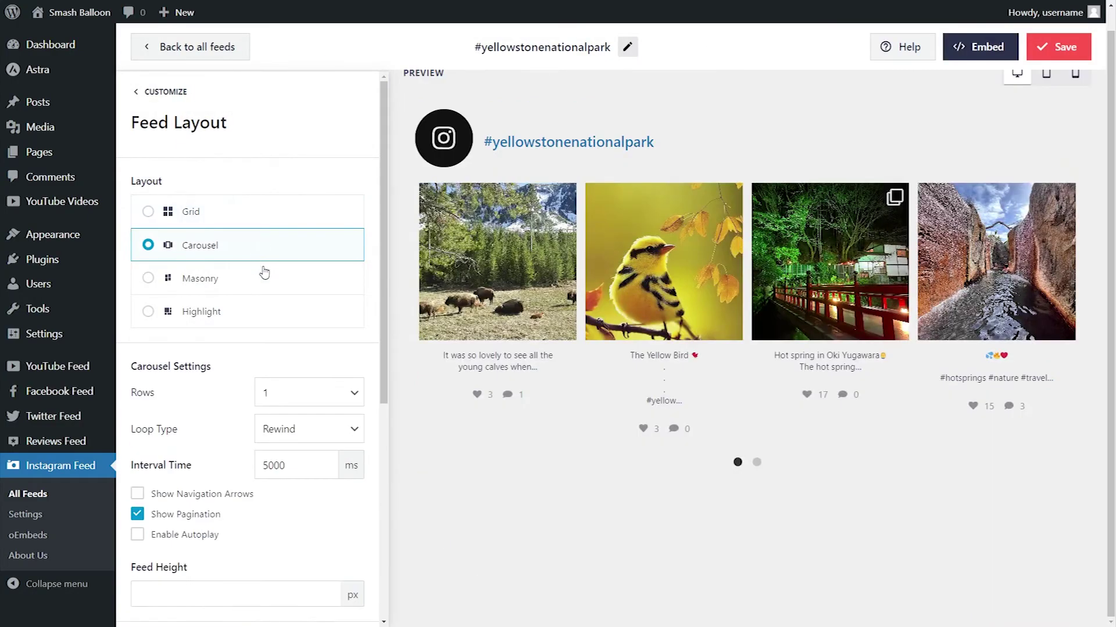
left_click(264, 274)
left_click(267, 312)
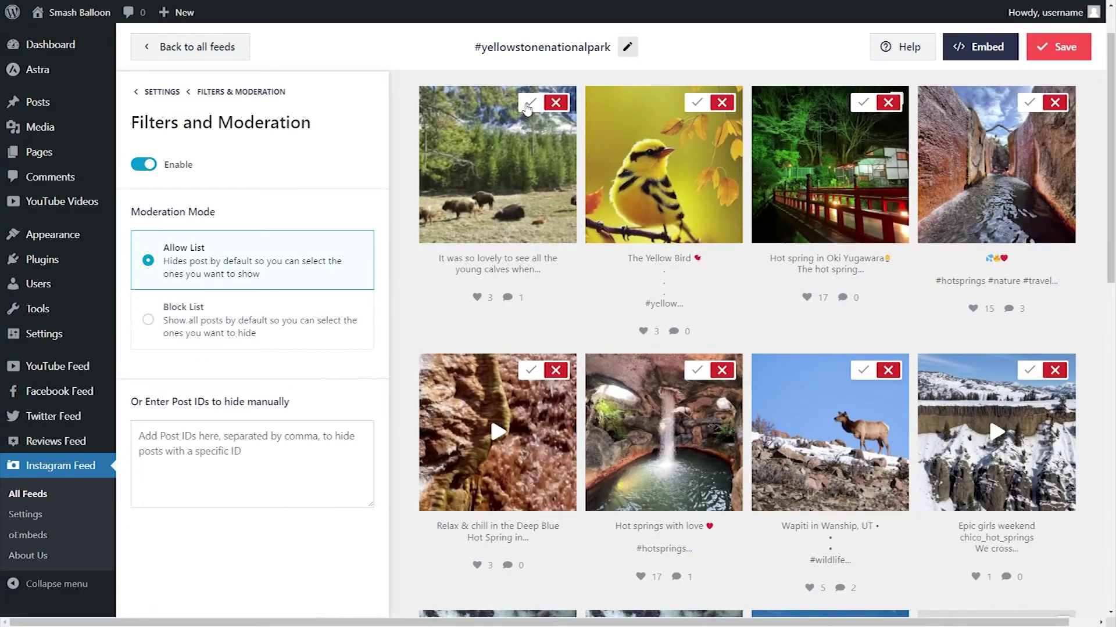
Step: Approve the first four posts (bison, The Yellow Bird, hot spring, red canyon) for the Allow List
left_click(530, 103)
left_click(697, 103)
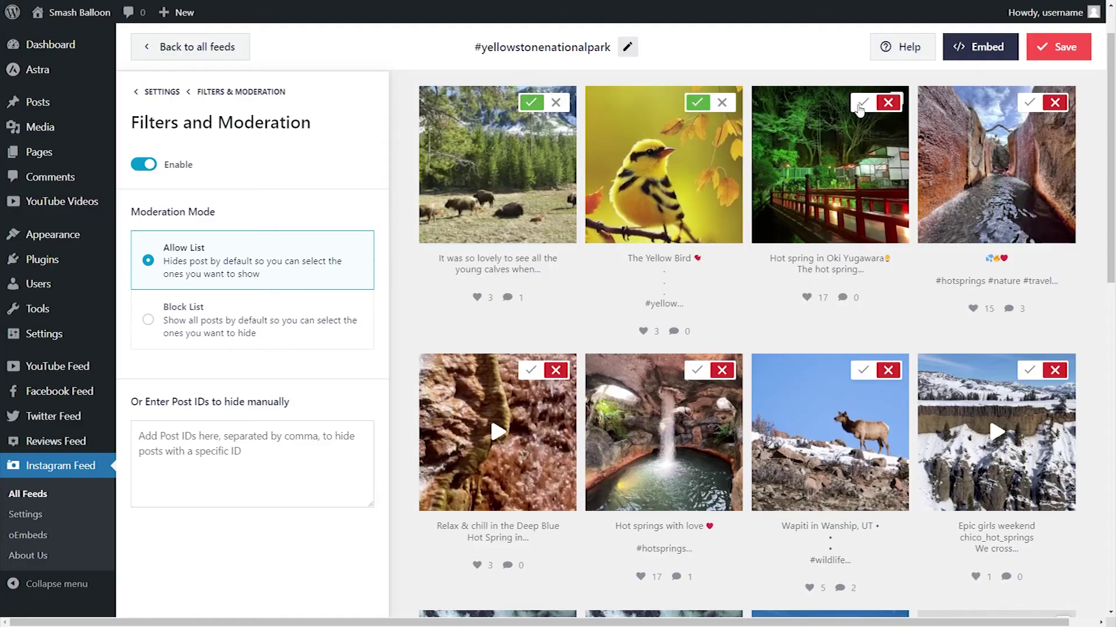
left_click(864, 105)
left_click(1029, 103)
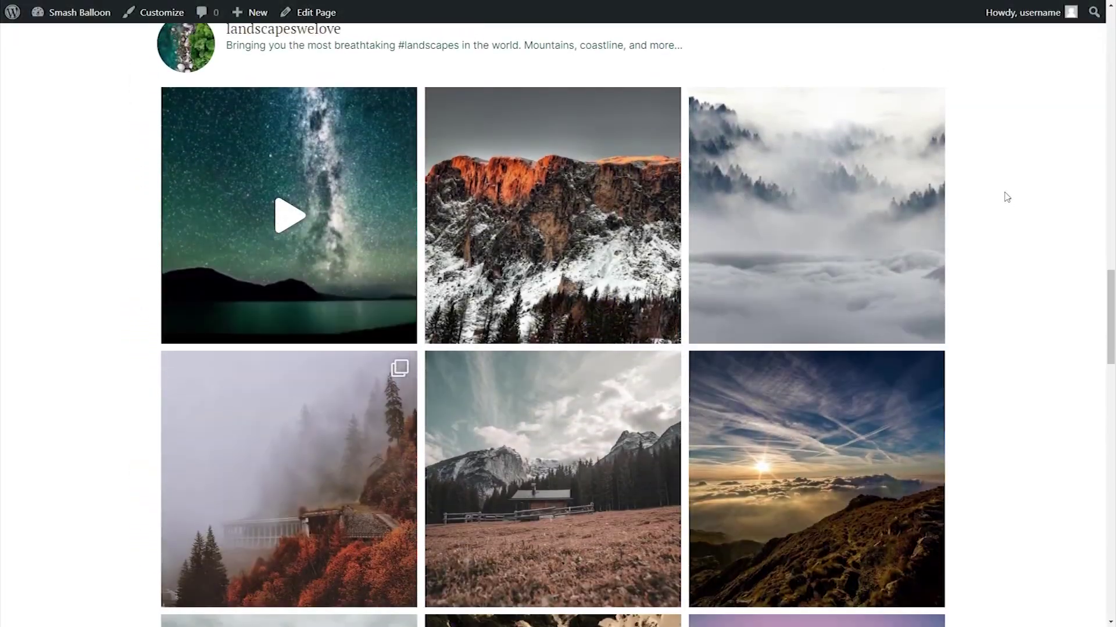
Step: Scroll down the live page showing the landscapeswelove three-column photo grid
scroll(1007, 198, "down", 5)
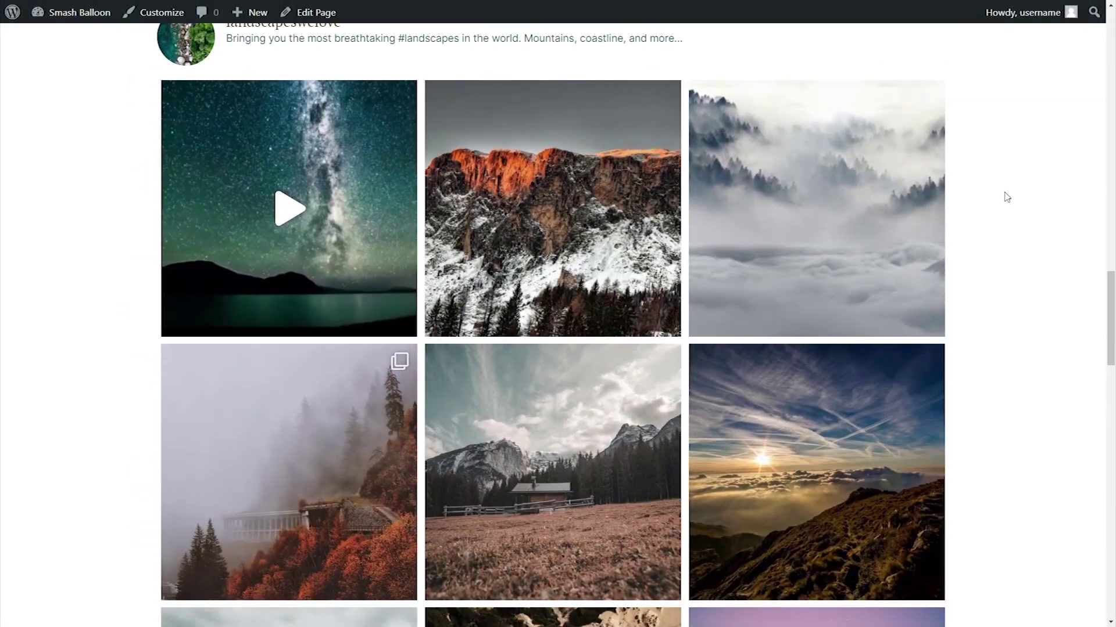